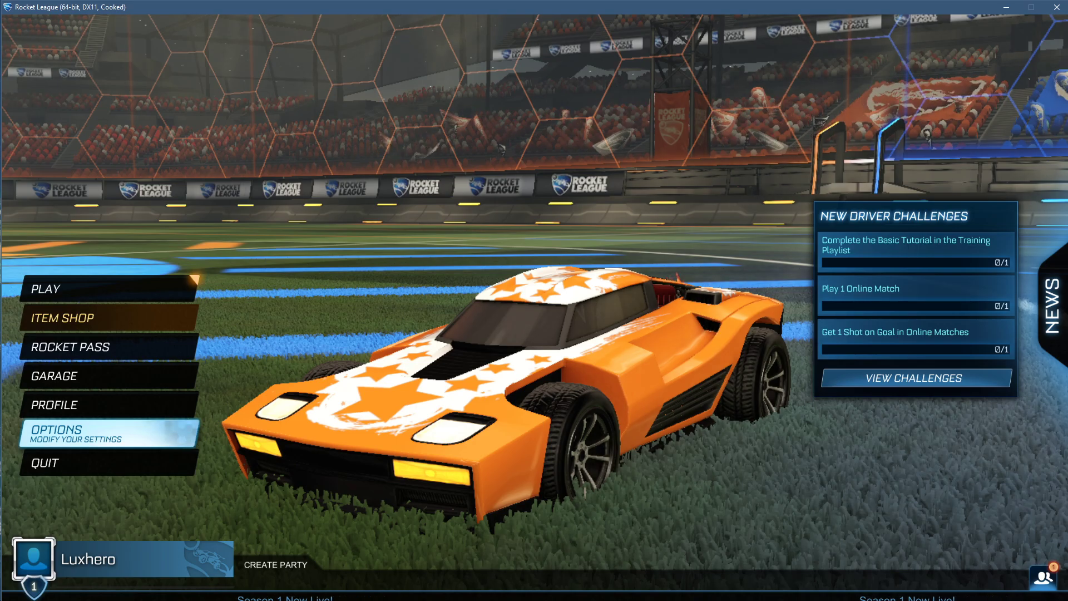
Open the game's video options and select the 1920 x 1080 16:9 resolution
left_click(132, 439)
left_click(602, 159)
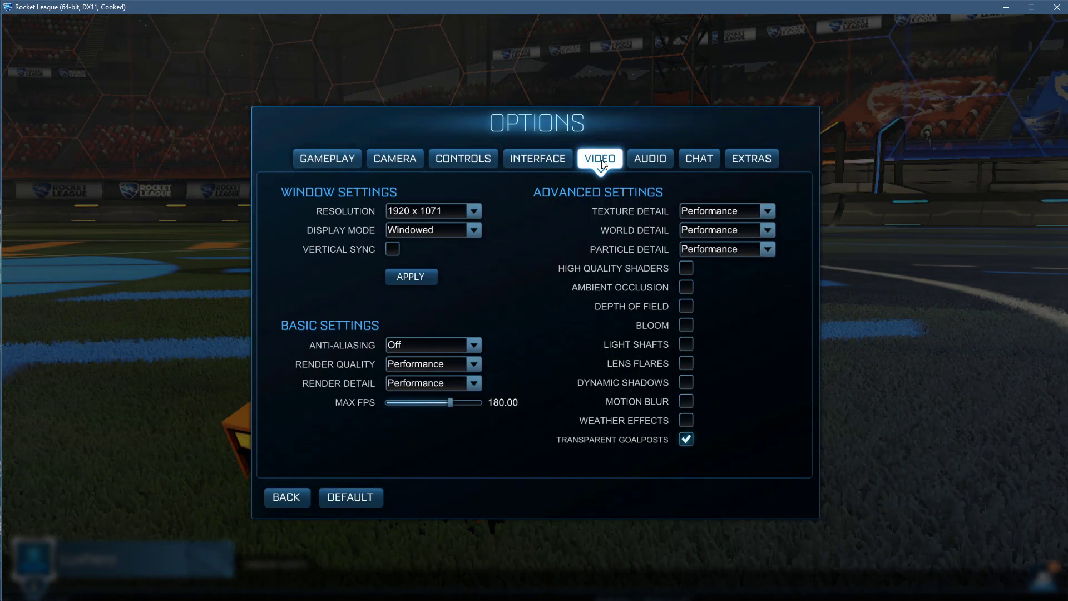
left_click(473, 210)
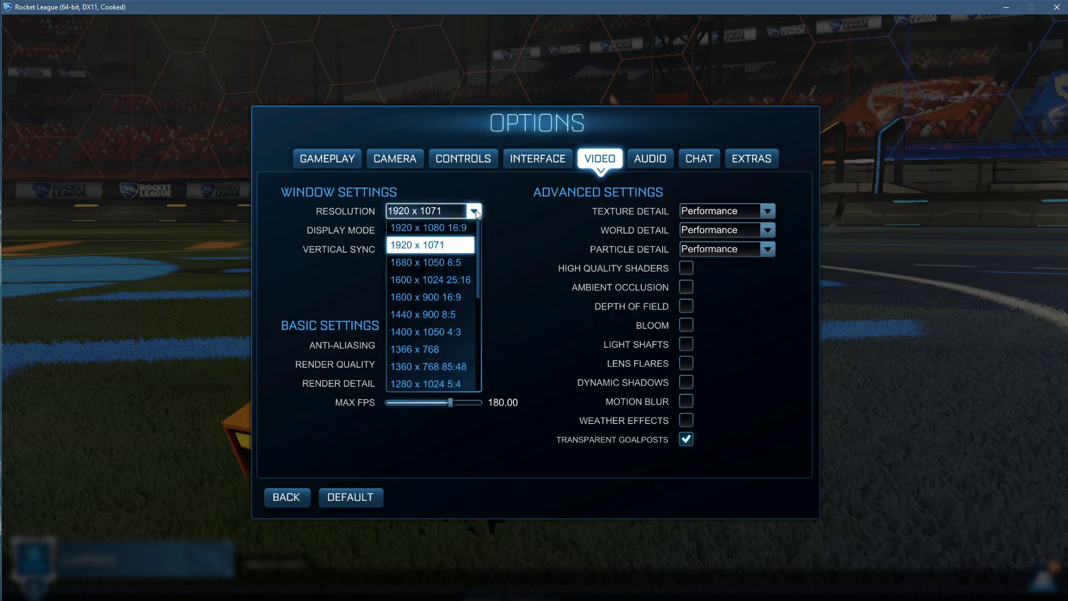
left_click(460, 229)
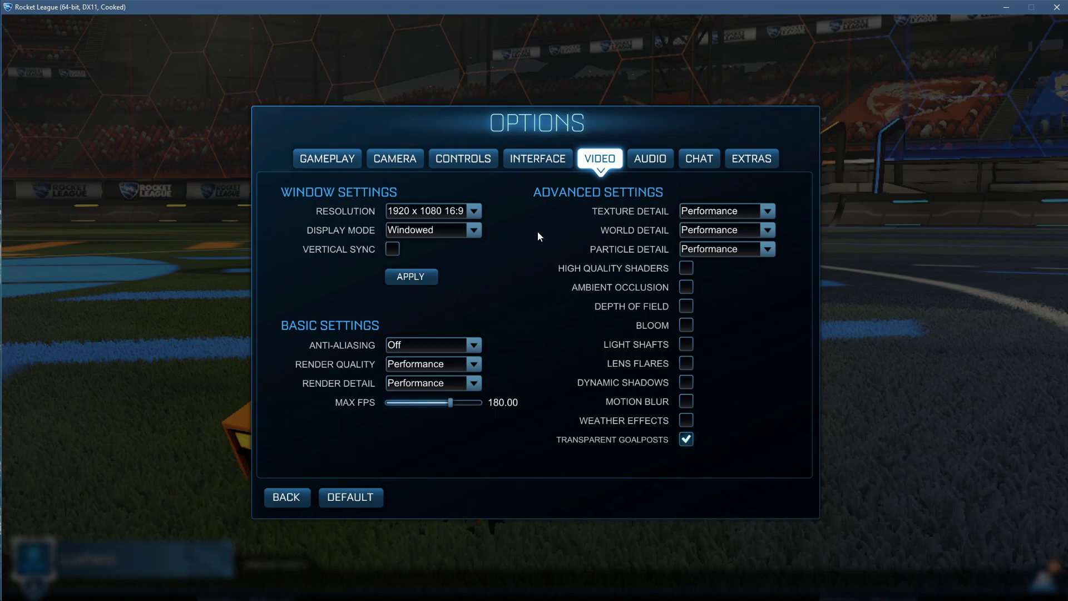
Try Fullscreen as the display mode and return it to Windowed
left_click(473, 228)
left_click(473, 228)
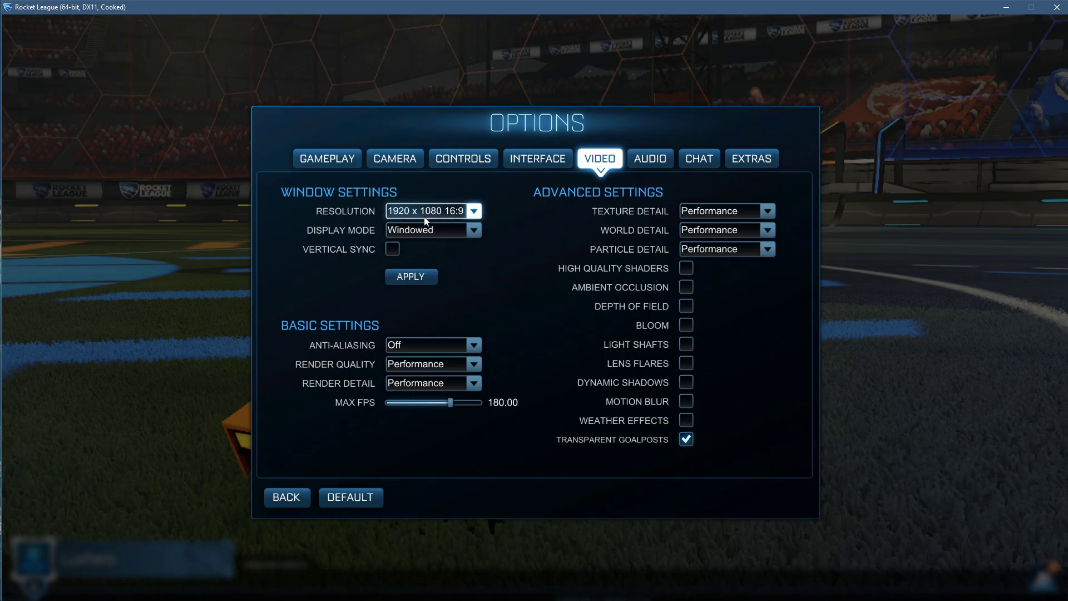
left_click(418, 230)
left_click(411, 242)
left_click(419, 230)
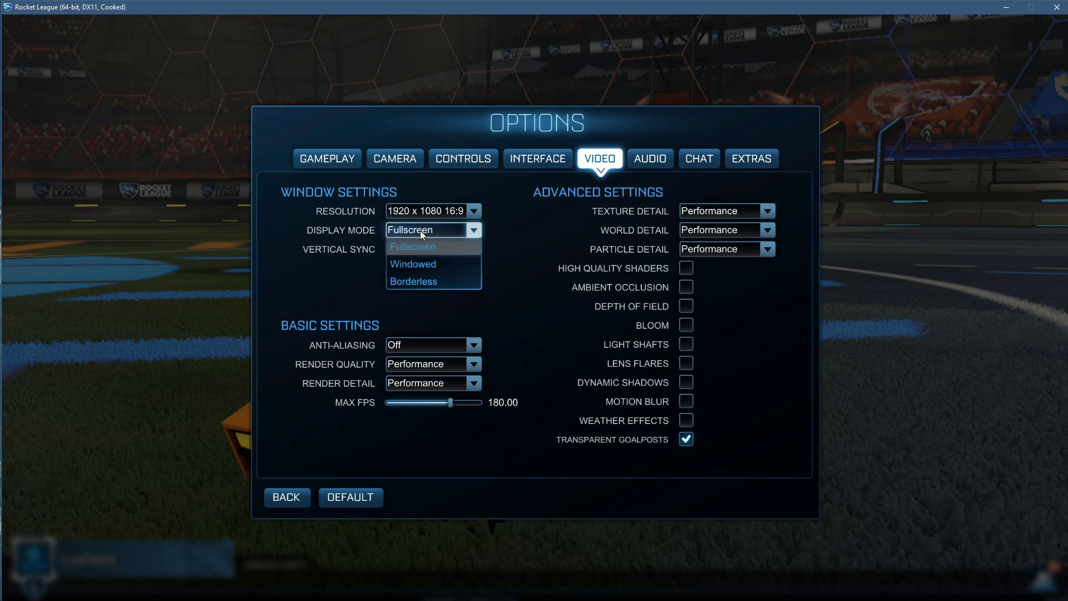
left_click(427, 264)
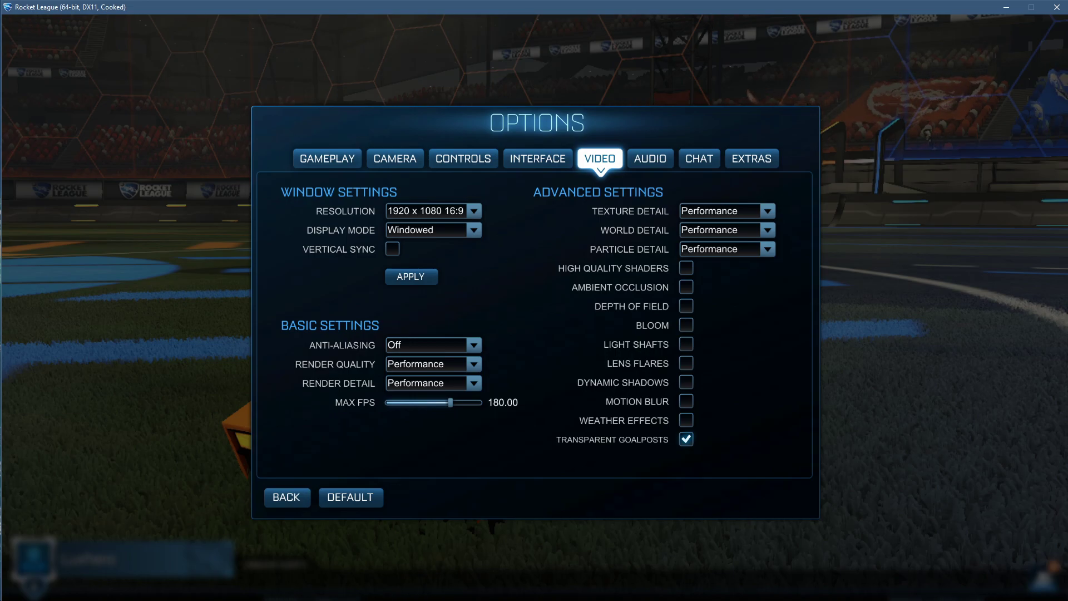
Open Task Manager on top of the game
key("ctrl+shift+Escape")
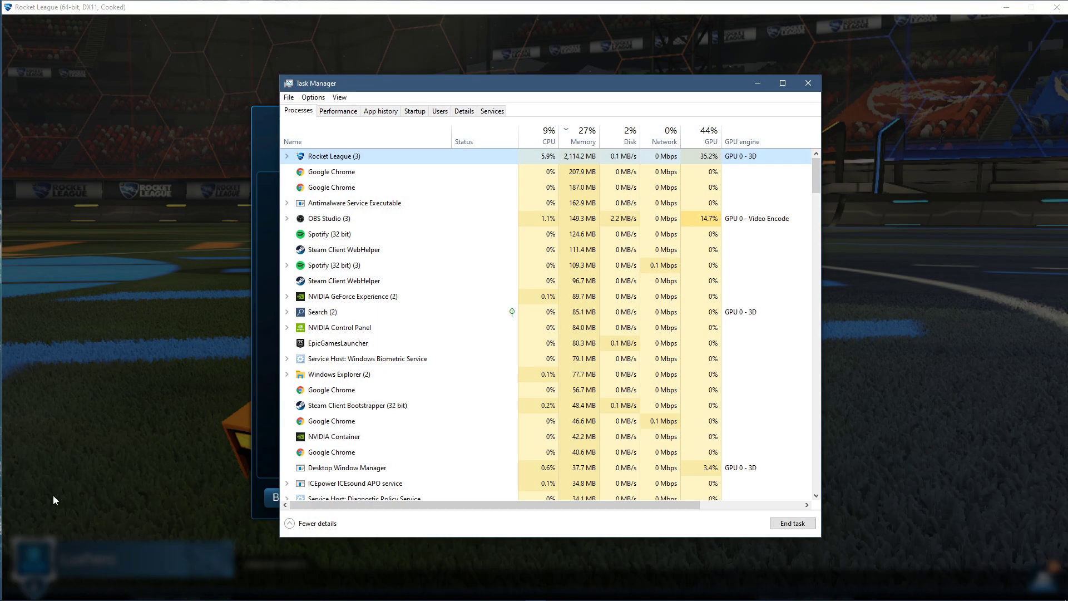
key("super")
right_click(644, 592)
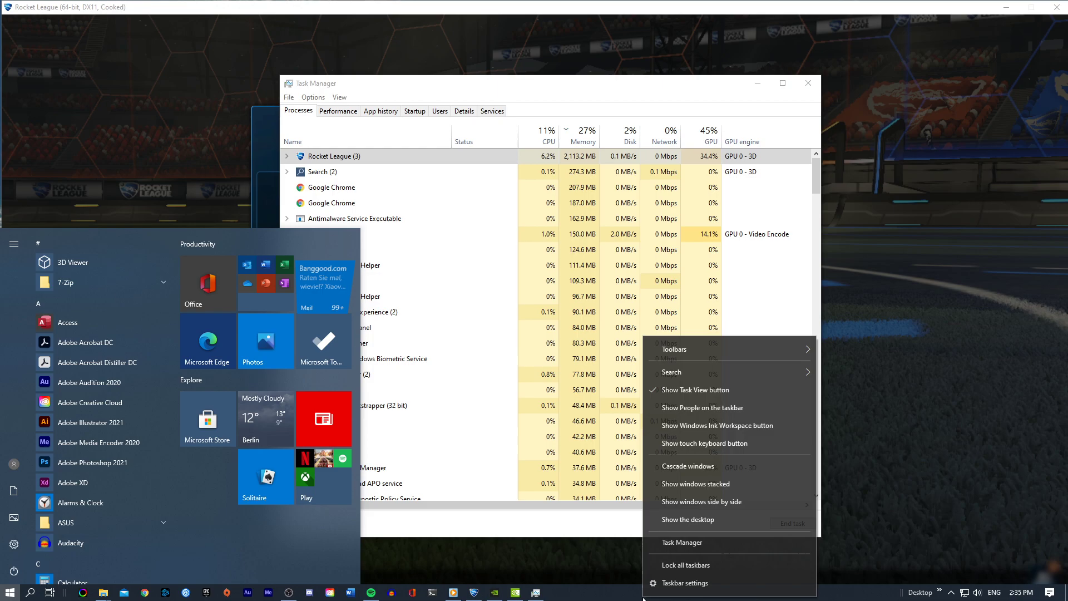
left_click(577, 536)
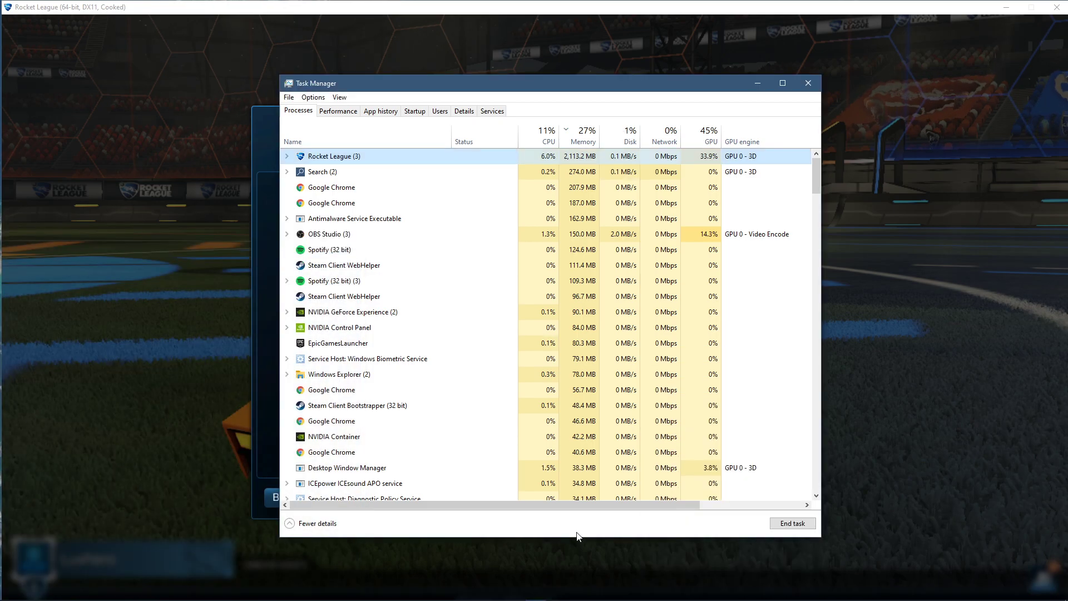
Expand the Rocket League process group and go to the details of its main Rocket League process
left_click(287, 156)
left_click(336, 172)
right_click(360, 170)
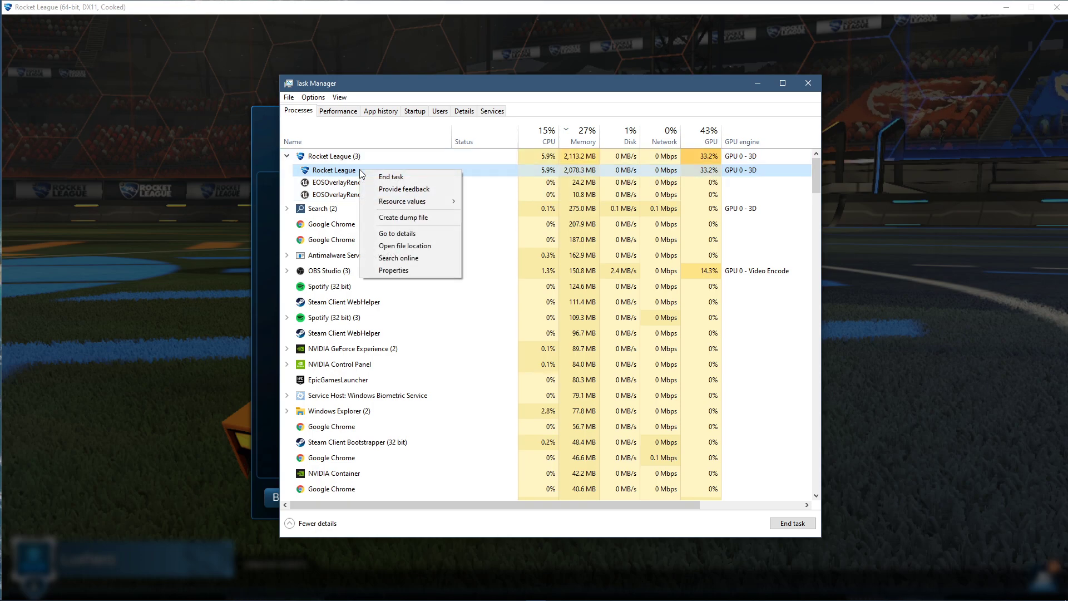
left_click(383, 233)
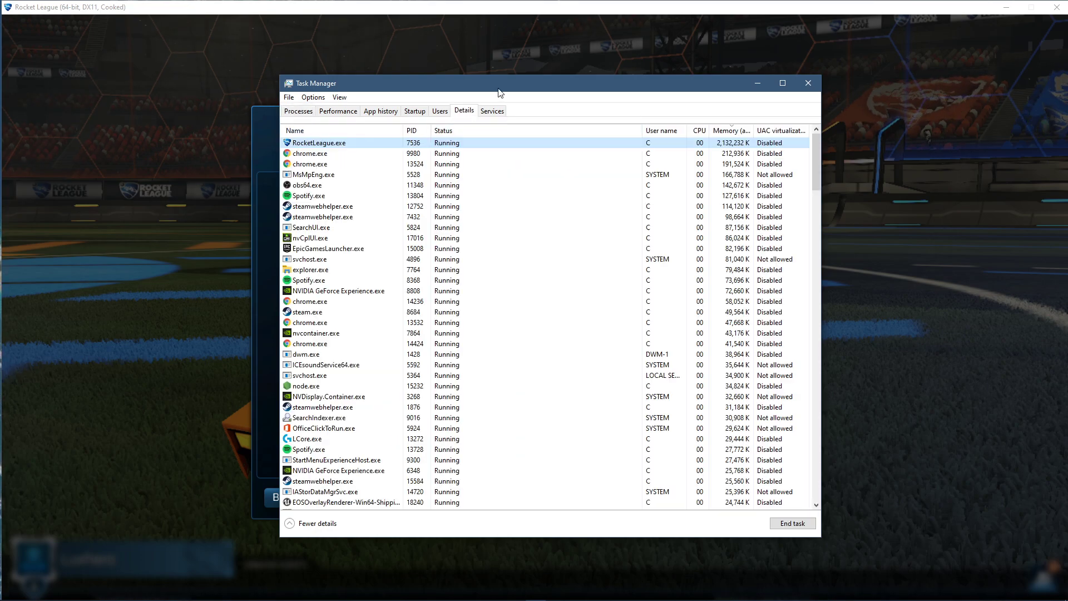
mouse_move(502, 94)
left_mouse_down()
mouse_move(470, 91)
mouse_move(483, 88)
left_mouse_up()
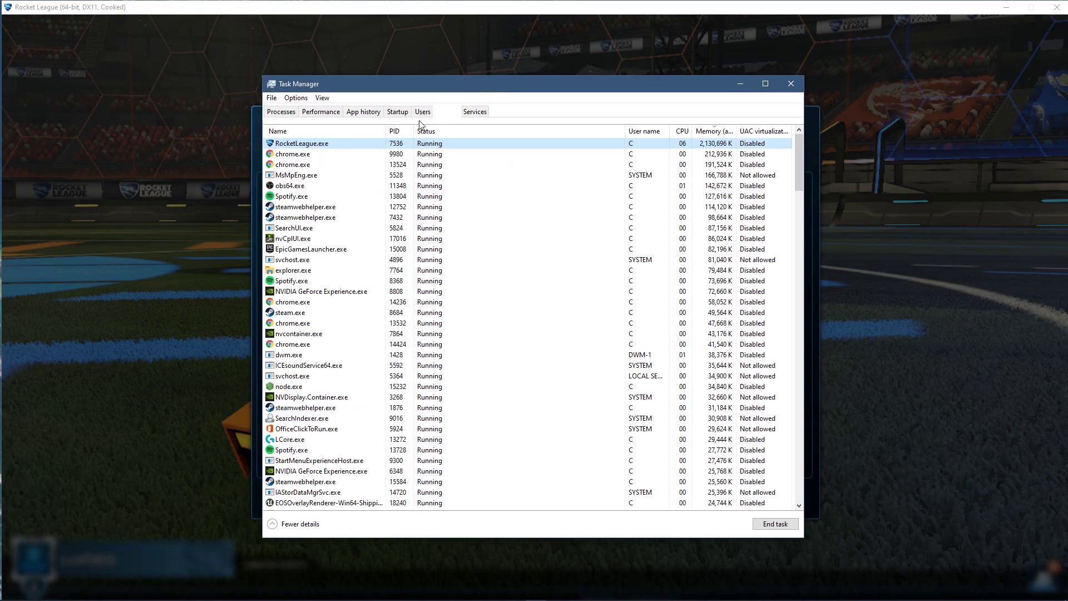
Set the priority of the RocketLeague.exe process to High
right_click(338, 146)
mouse_move(357, 190)
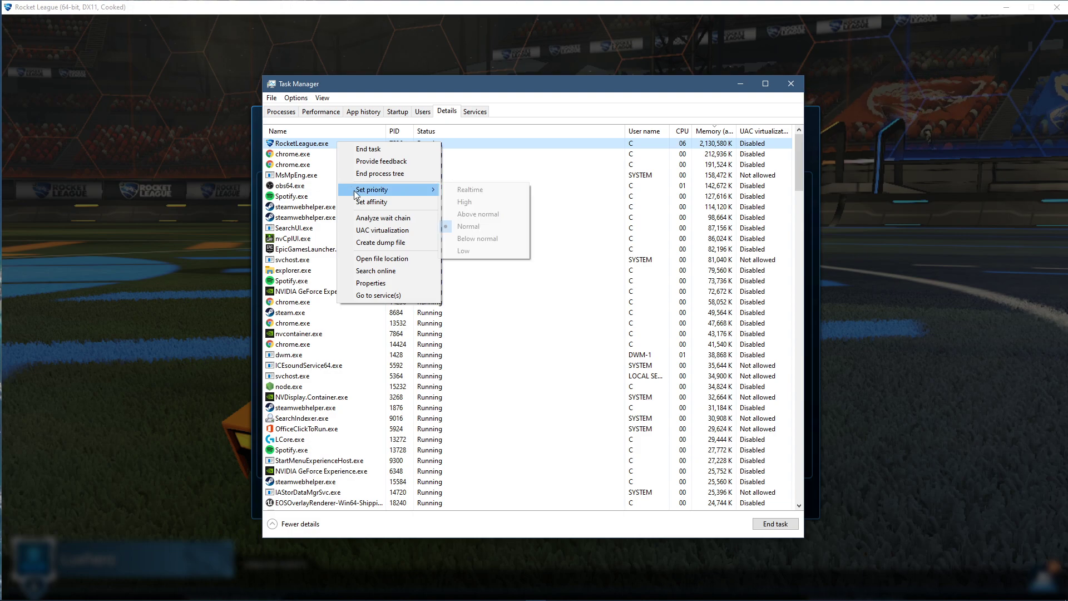
left_click(463, 201)
left_click(526, 322)
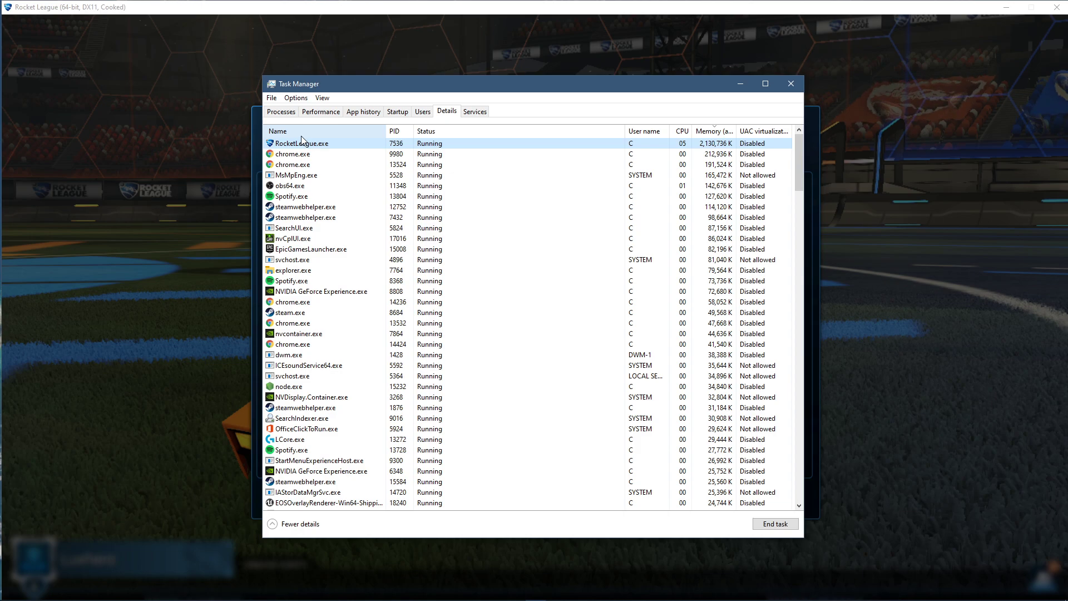
Return to the running processes overview and sort it by CPU usage in ascending order
left_click(281, 112)
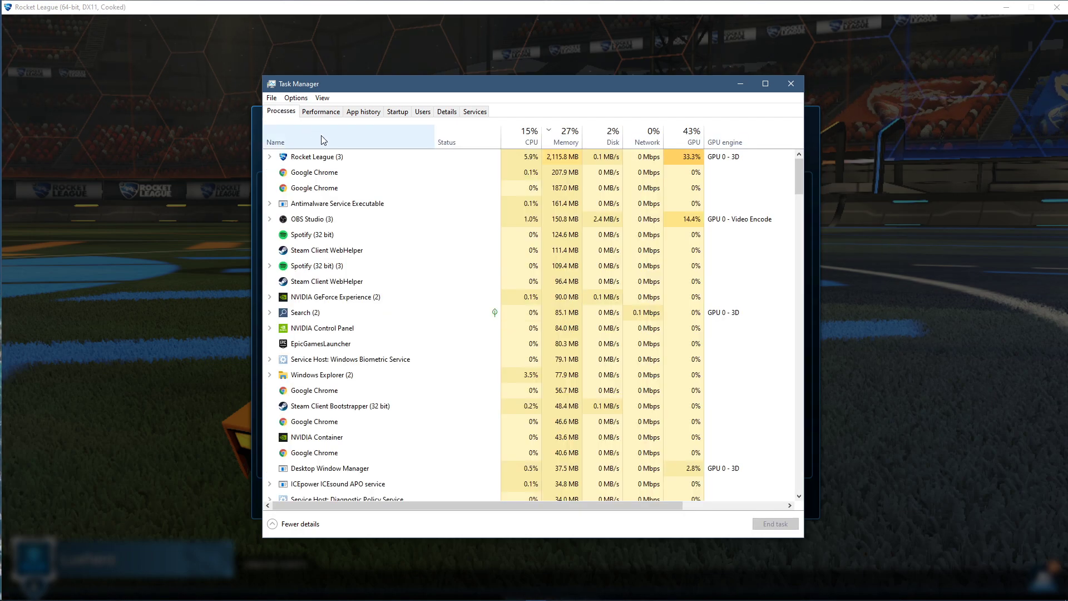
left_click(512, 137)
left_click(512, 137)
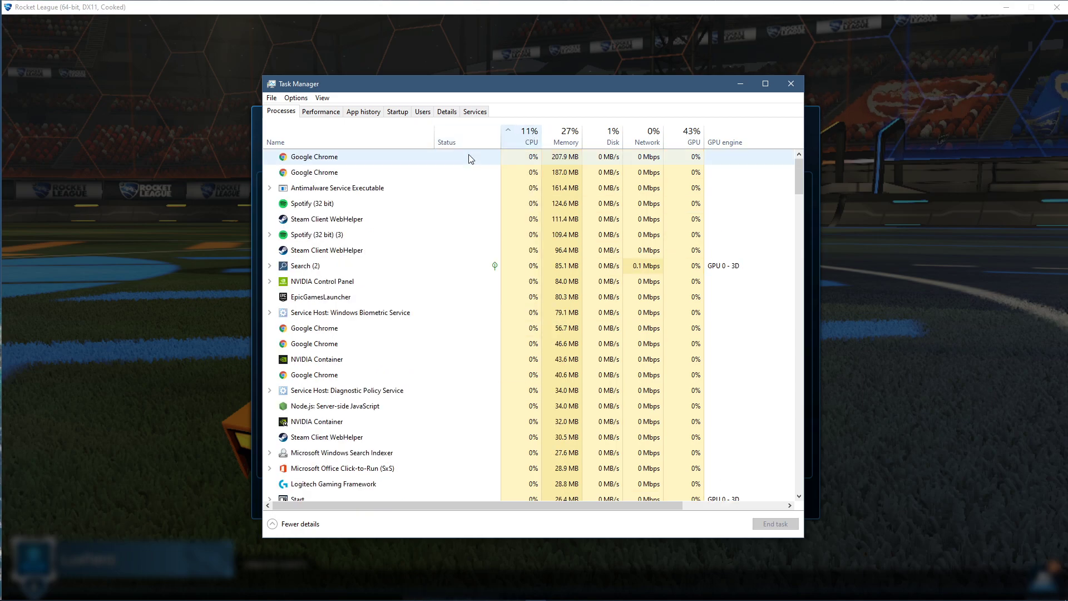
Examine background processes such as Google Chrome, Spotify, Steam Client WebHelper, NVIDIA Control Panel and Logitech Gaming Framework as candidates for ending
right_click(339, 156)
key("Escape")
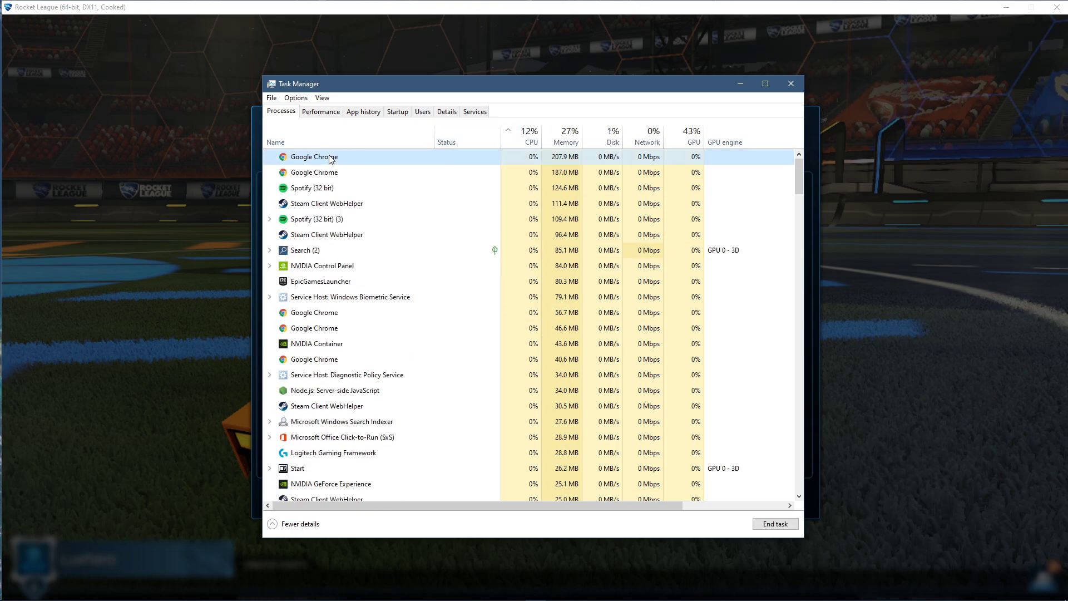
right_click(322, 189)
key("Escape")
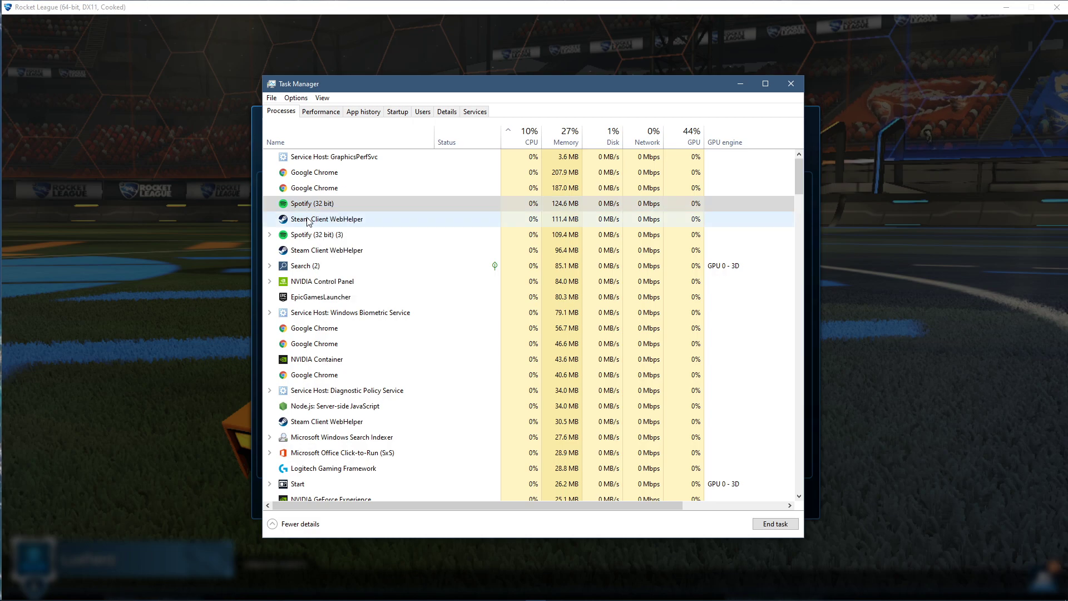
right_click(308, 218)
right_click(311, 268)
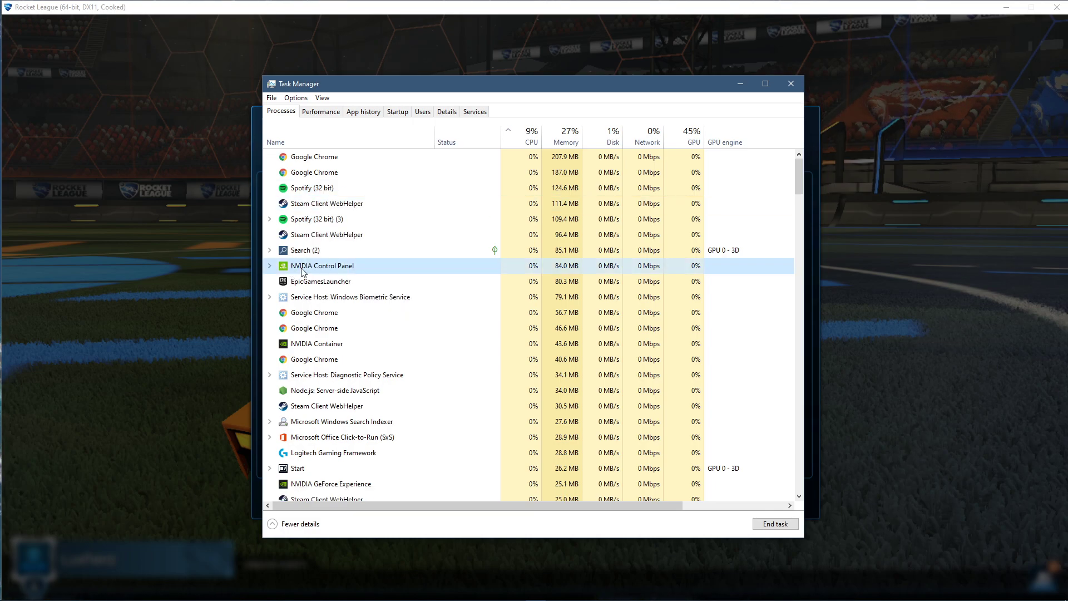
left_click(308, 301)
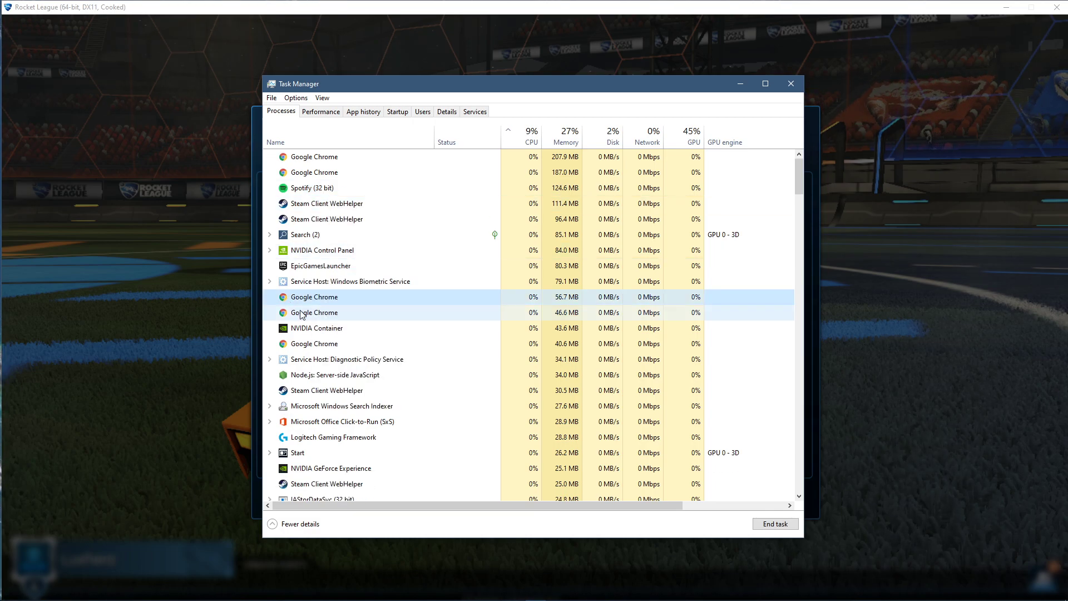
scroll(326, 401, "down", 1)
right_click(327, 406)
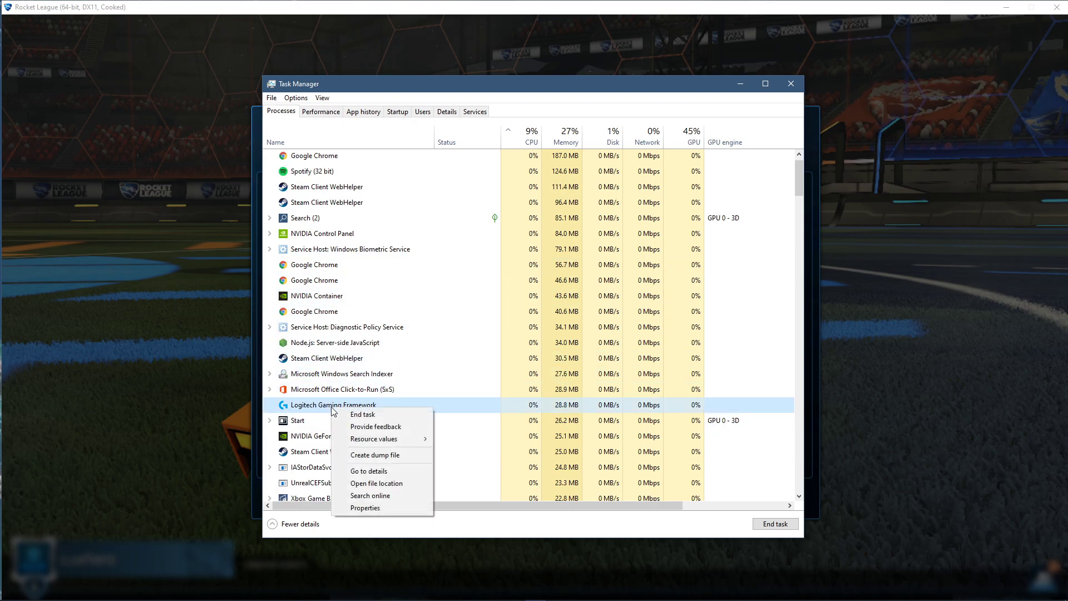
key("Escape")
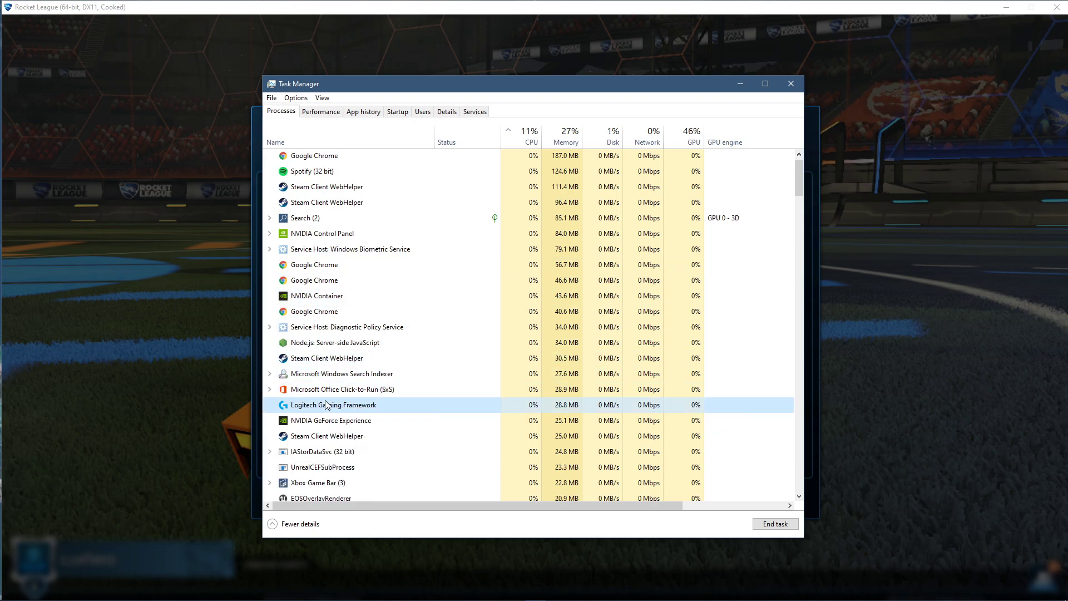
Show the startup programs and bring up the available actions for the Adobe Collaboration Synchronizer entry
left_click(397, 111)
left_click(432, 191)
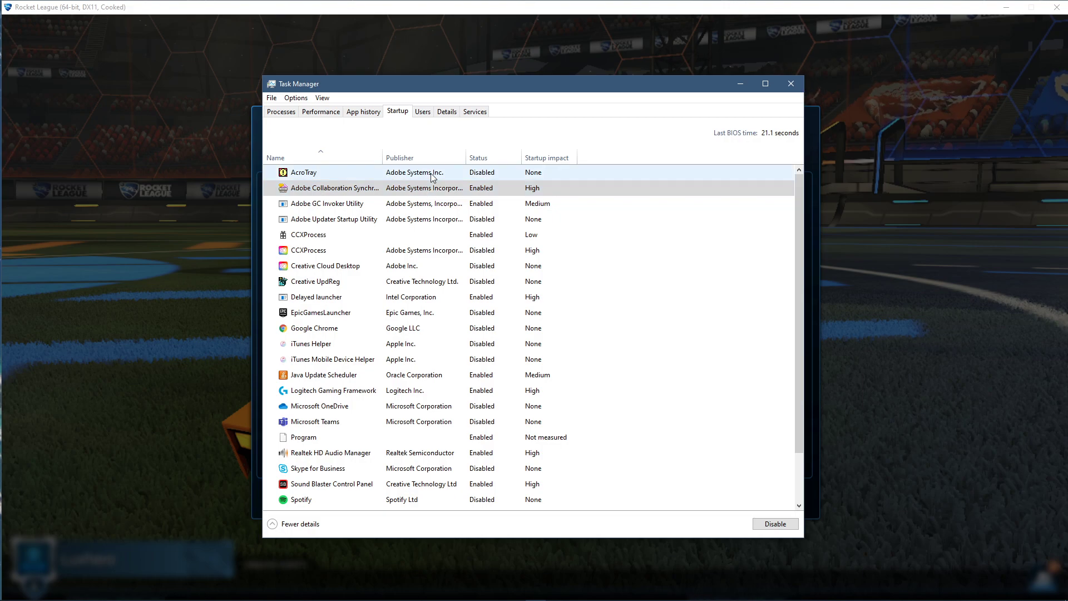
right_click(422, 188)
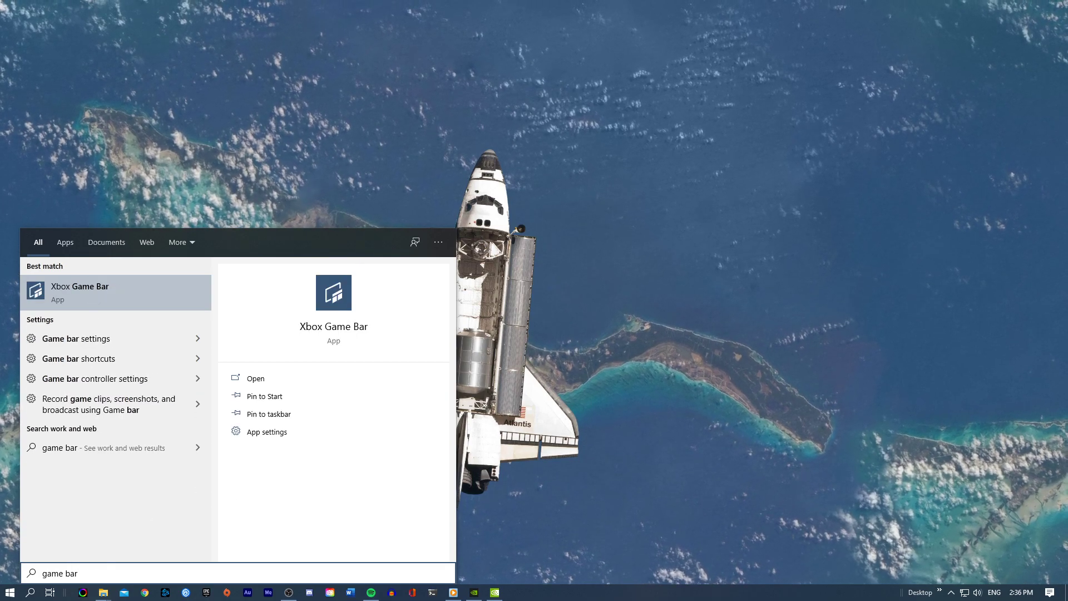
Open the Windows Game bar settings, review the recording options there and under Captures, and close Settings
left_click(72, 341)
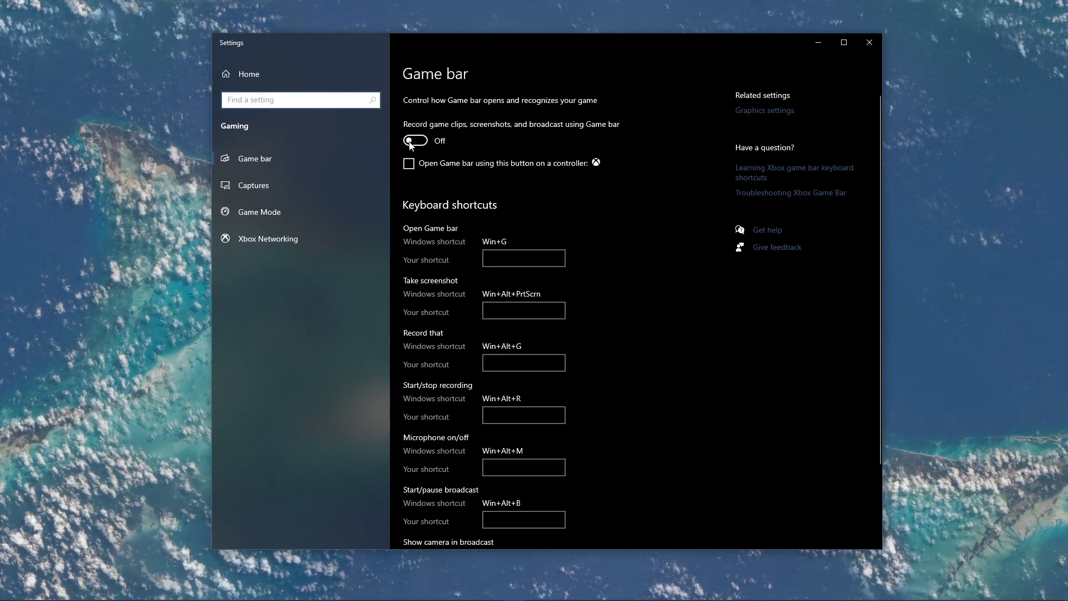
left_click(335, 179)
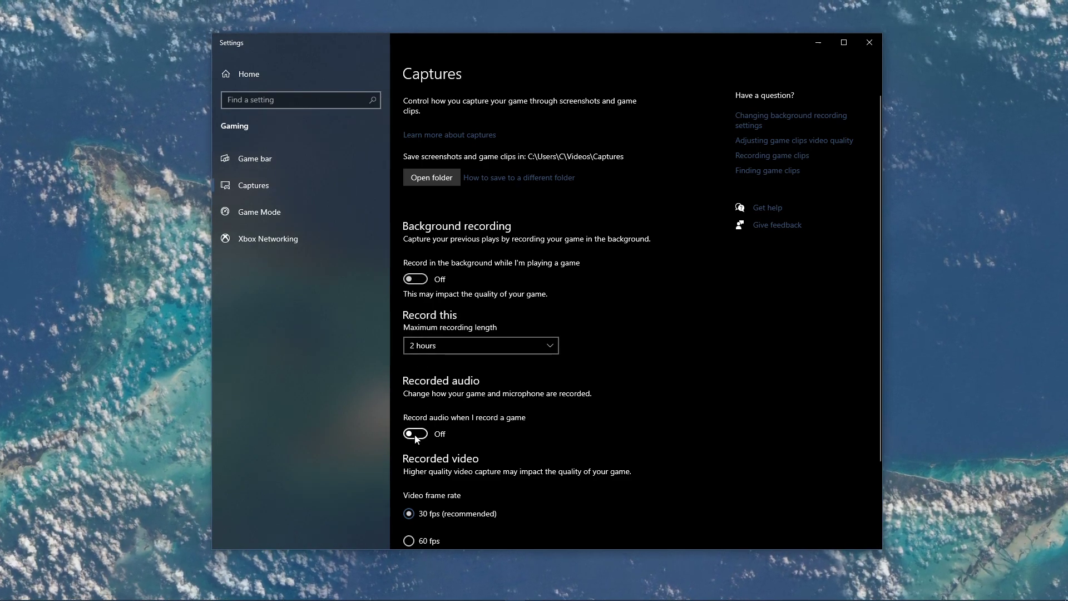
left_click(859, 48)
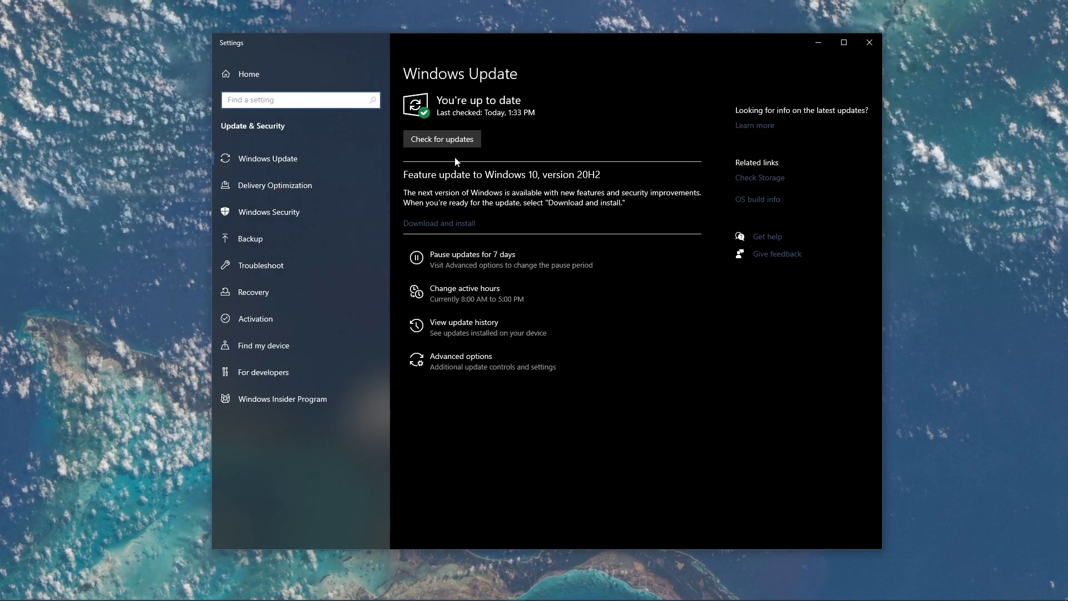
Check for Windows updates
left_click(454, 142)
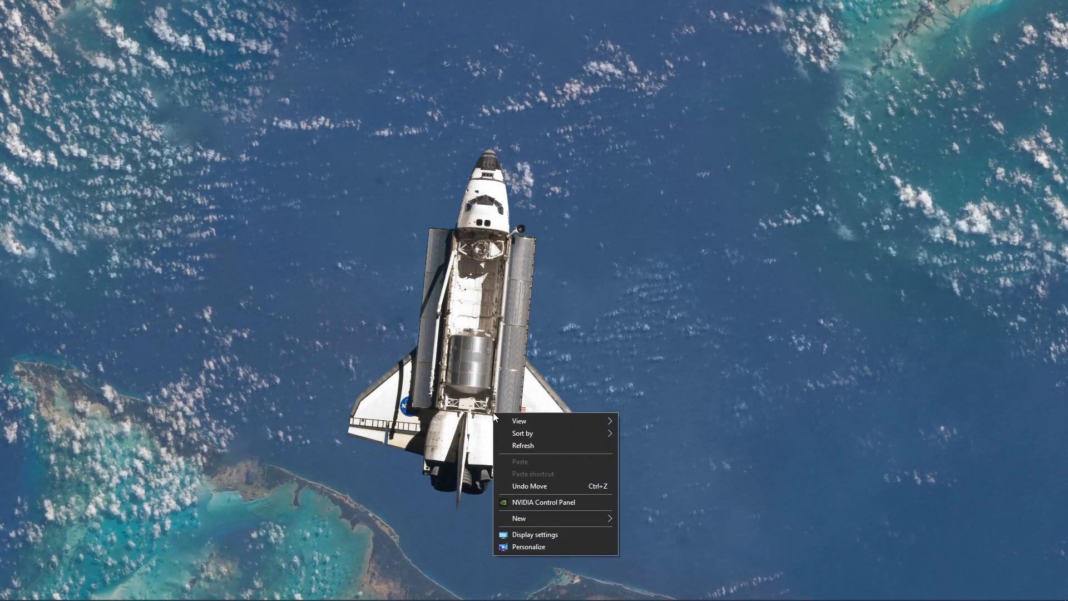
Open NVIDIA Control Panel and add Rocket League as the program to customize in the 3D program settings
left_click(532, 500)
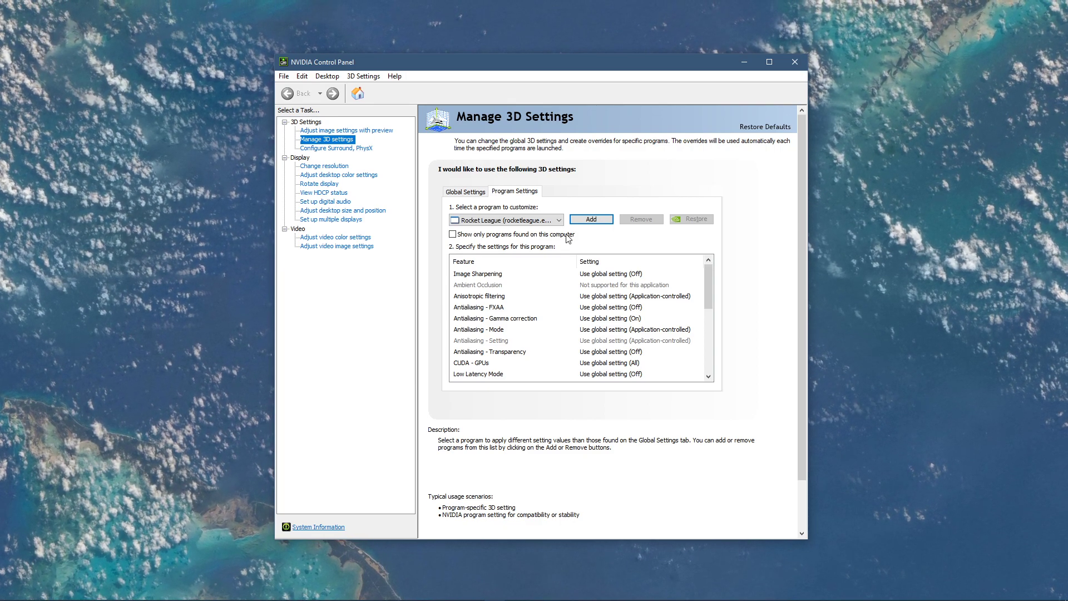
left_click(591, 219)
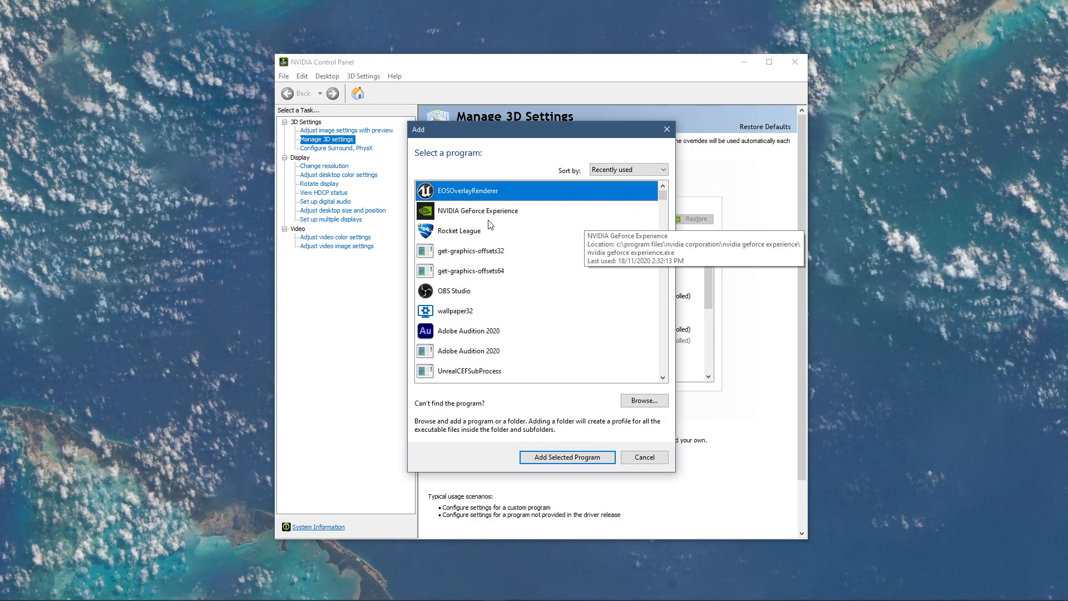
left_click(490, 226)
left_click(538, 456)
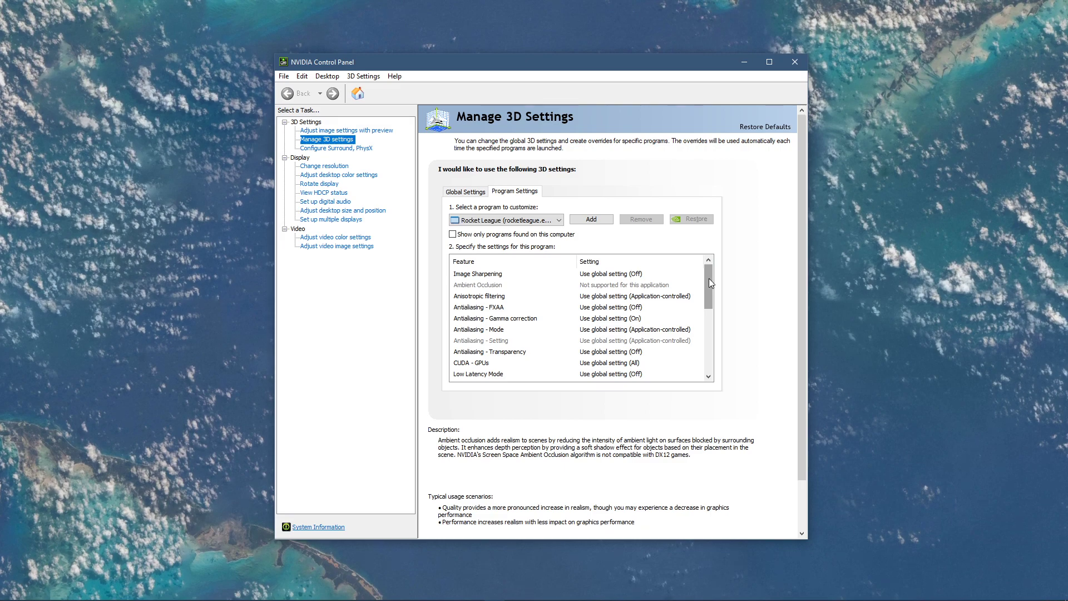
Check which graphics card the CUDA - GPUs setting offers for Rocket League, leaving the choice unedited
left_click_drag(709, 278, 708, 315)
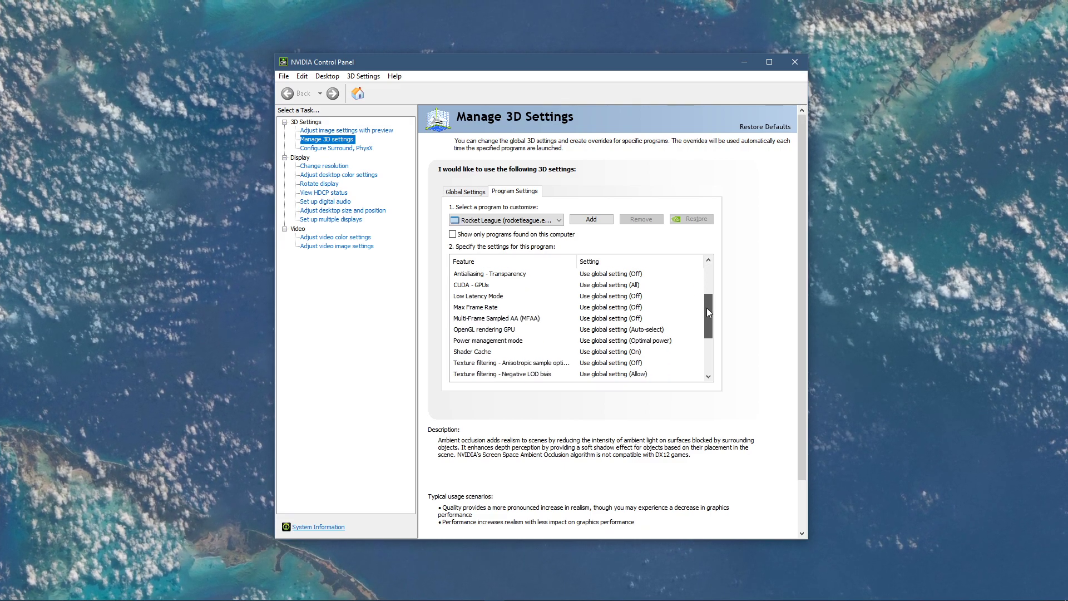
left_click(612, 285)
left_click(612, 285)
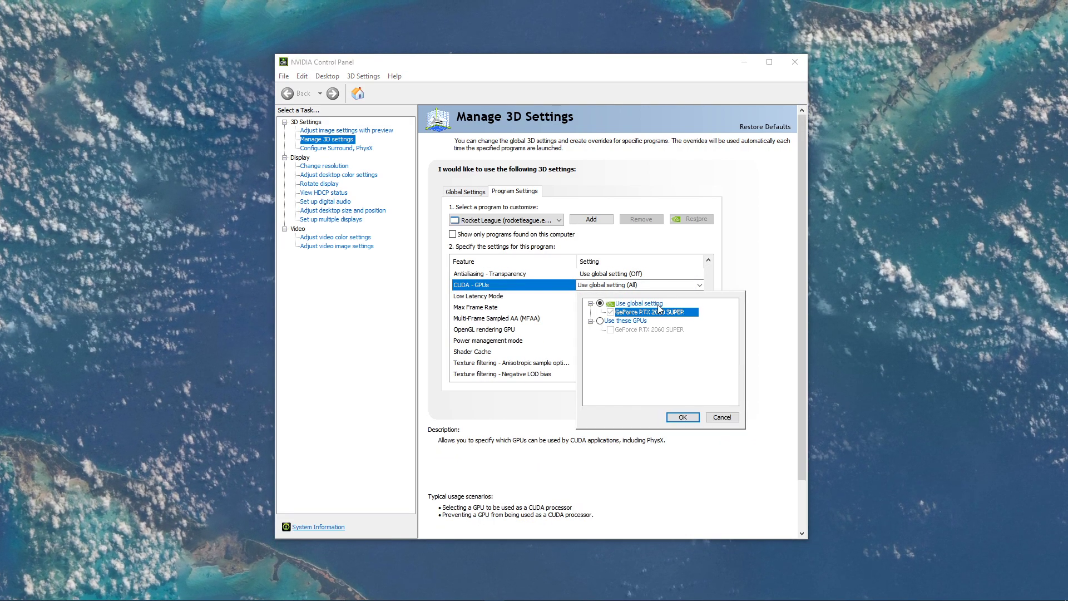
left_click(748, 286)
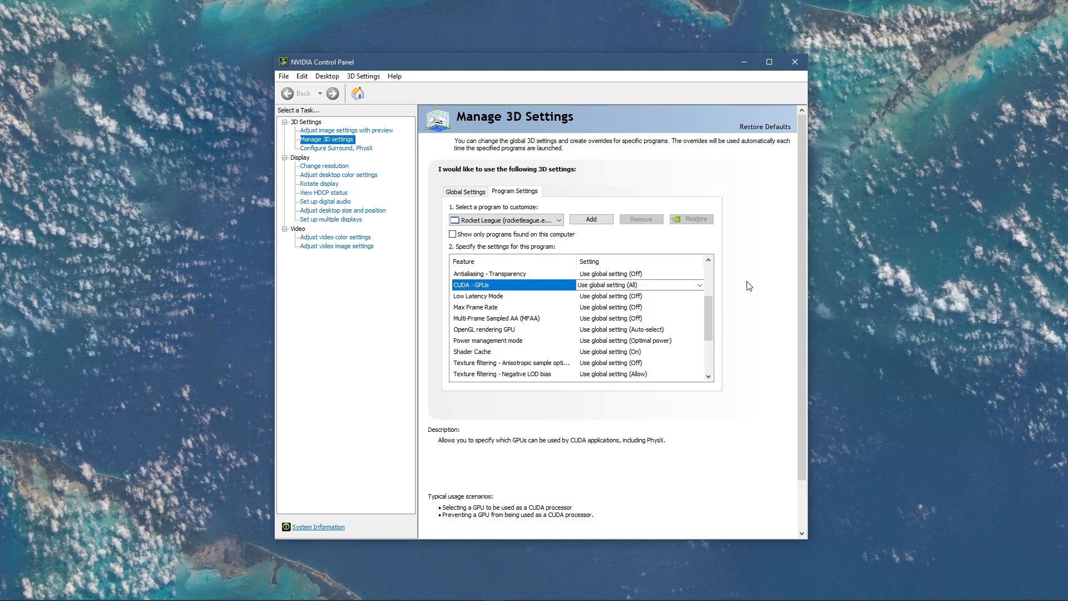
Set Rocket League's power management mode to Prefer maximum performance
left_click(618, 343)
left_click(618, 342)
left_click(612, 378)
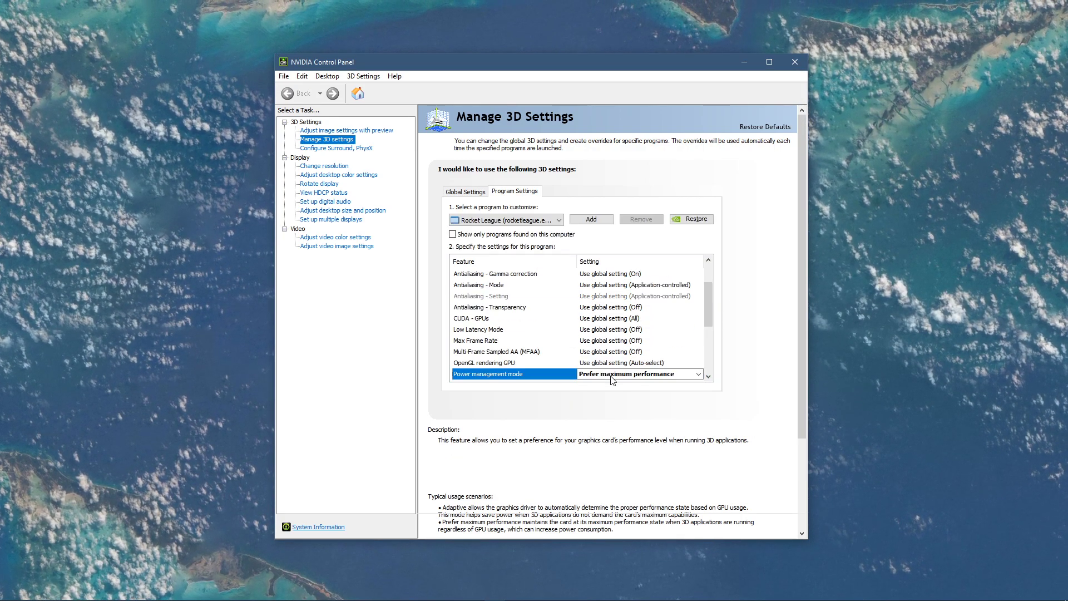
Set Rocket League's Texture filtering - Quality to Performance and apply the changed 3D settings
left_click(612, 375)
left_click(710, 312)
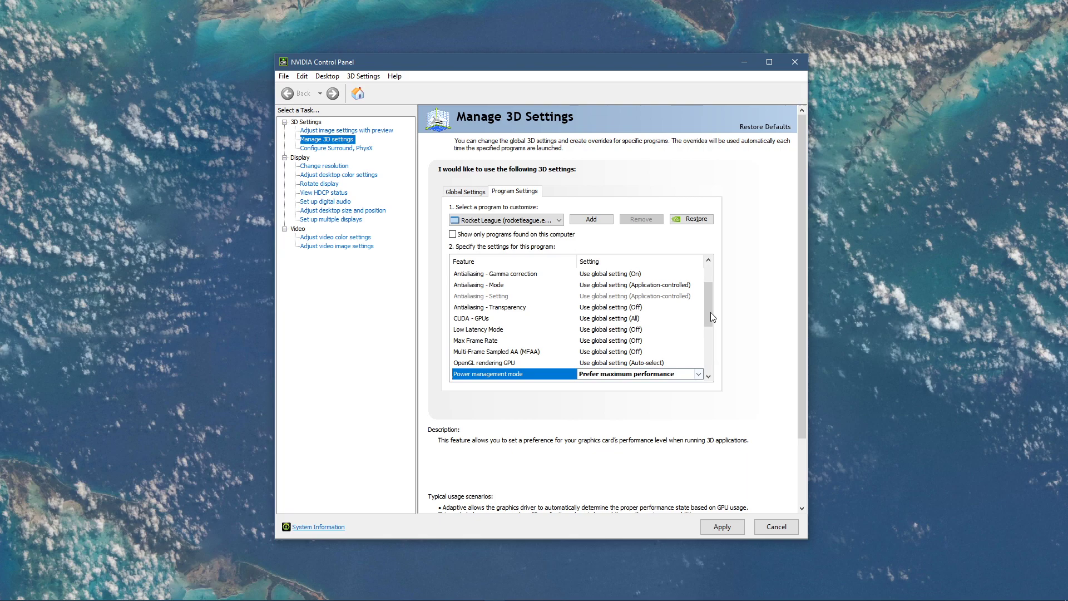
left_click_drag(710, 312, 707, 342)
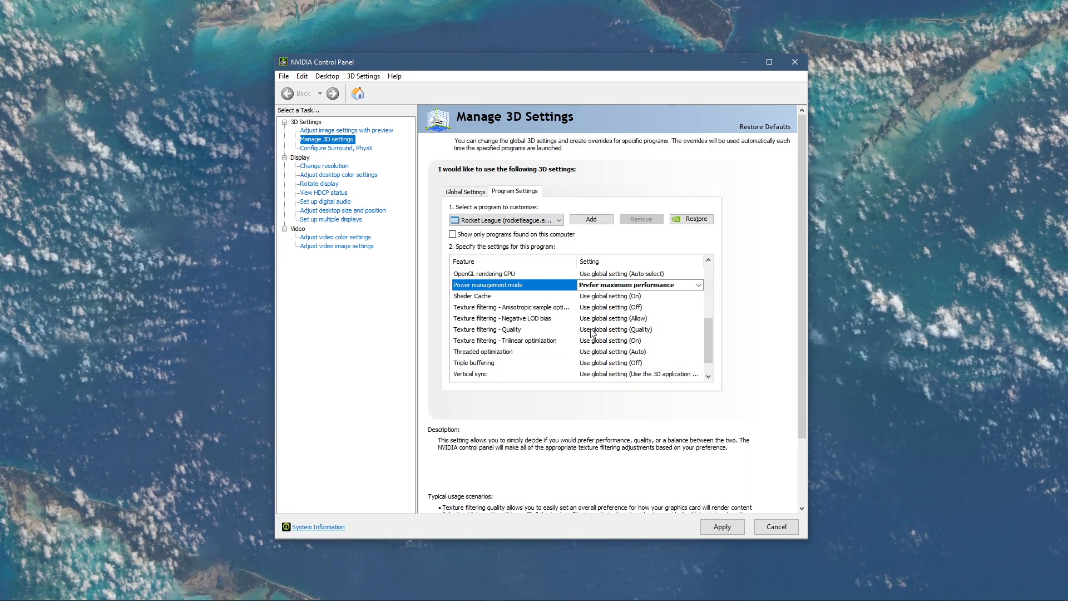
left_click(614, 329)
left_click(596, 368)
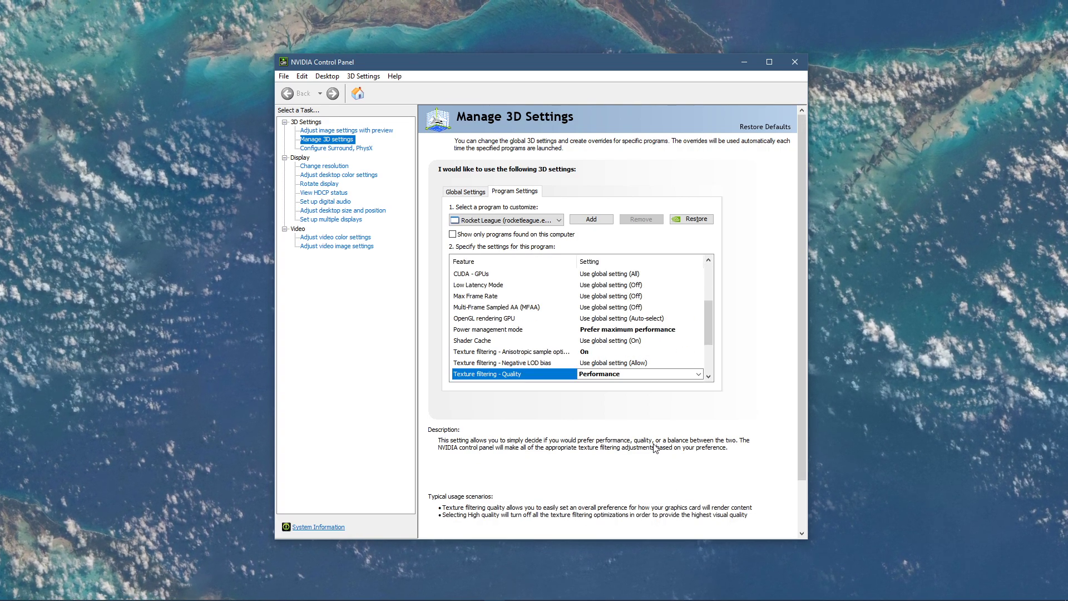
Open the Windows Graphics settings and start browsing for a classic app to add to the performance preferences
key("super")
type("graphics settings")
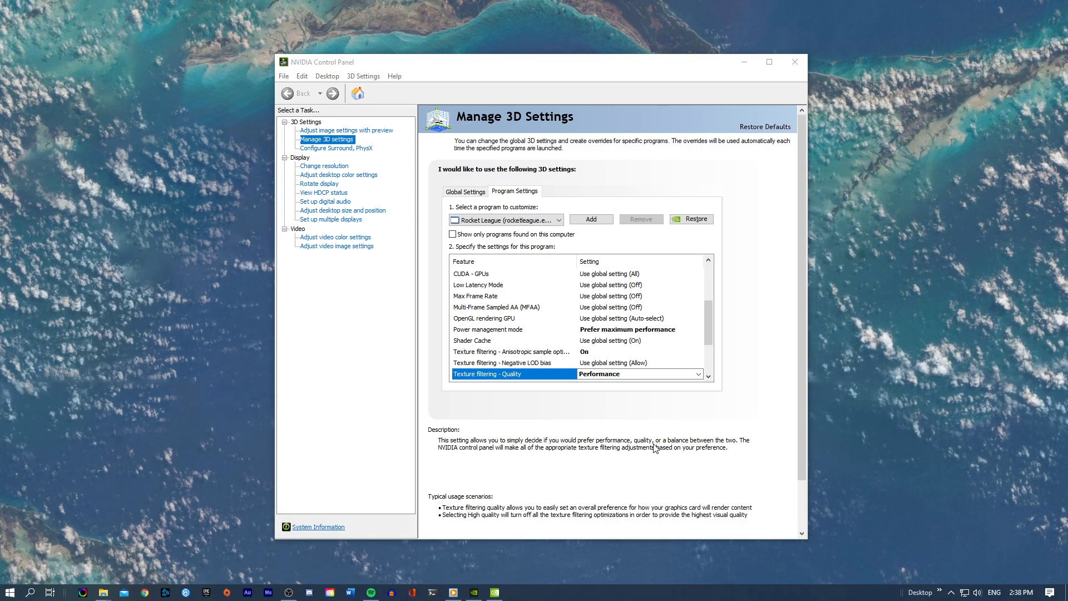
key("Return")
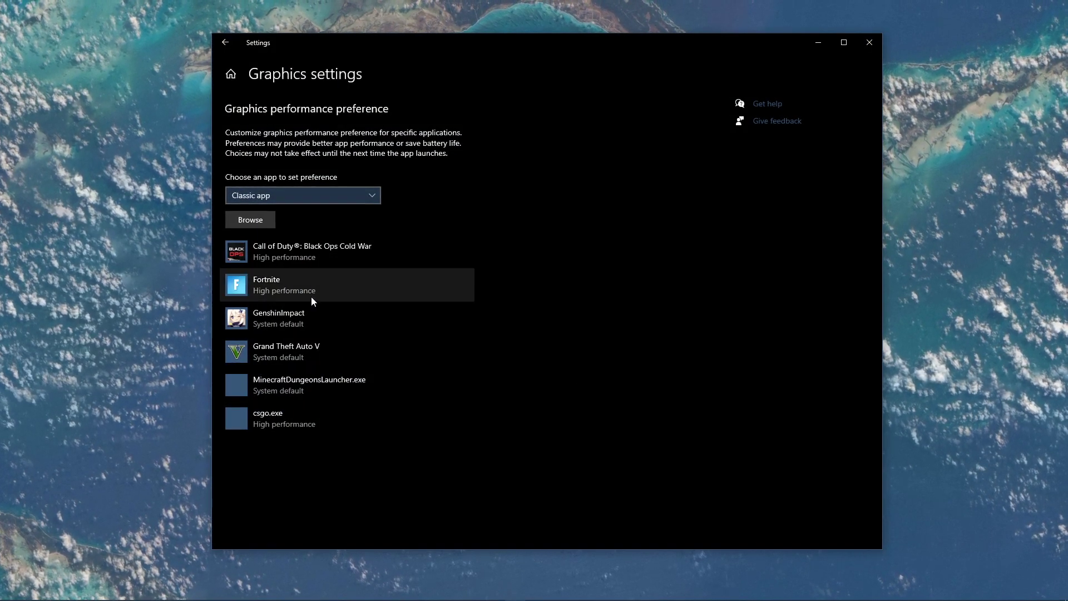
left_click(249, 220)
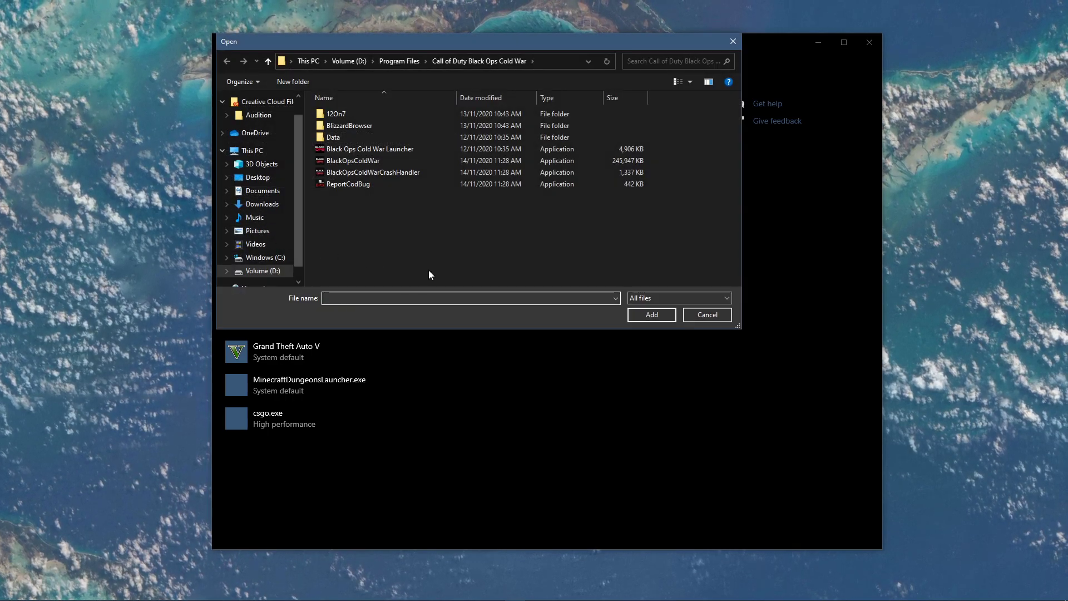
Select the RocketLeague application in the rocketleague\Binaries\Win64 folder under Program Files on the C: drive
left_click(253, 257)
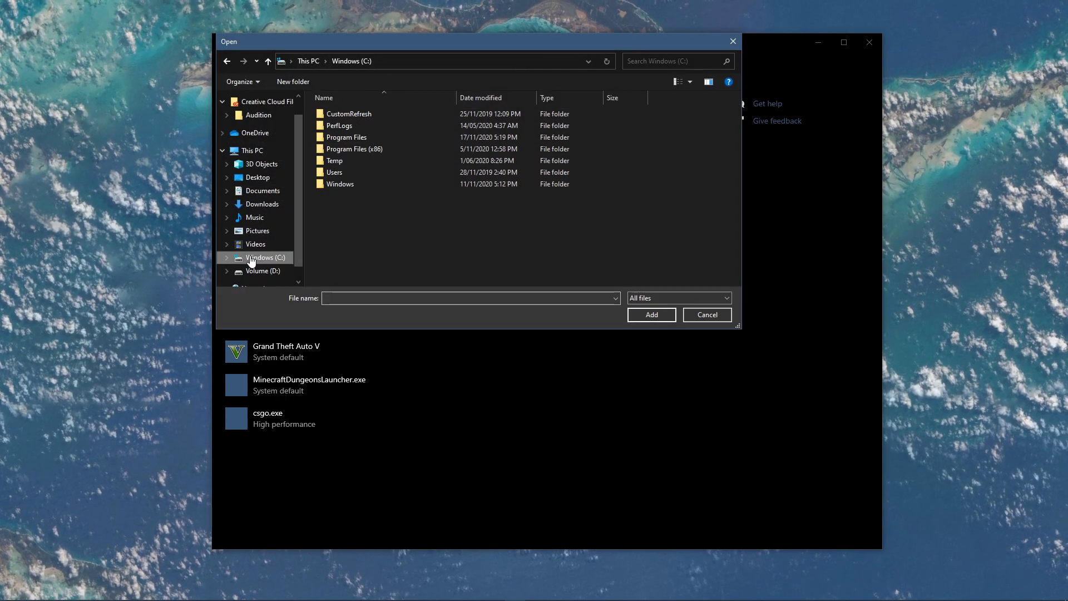
double_click(334, 137)
left_click_drag(405, 45, 500, 92)
scroll(510, 293, "down", 2)
scroll(510, 289, "down", 5)
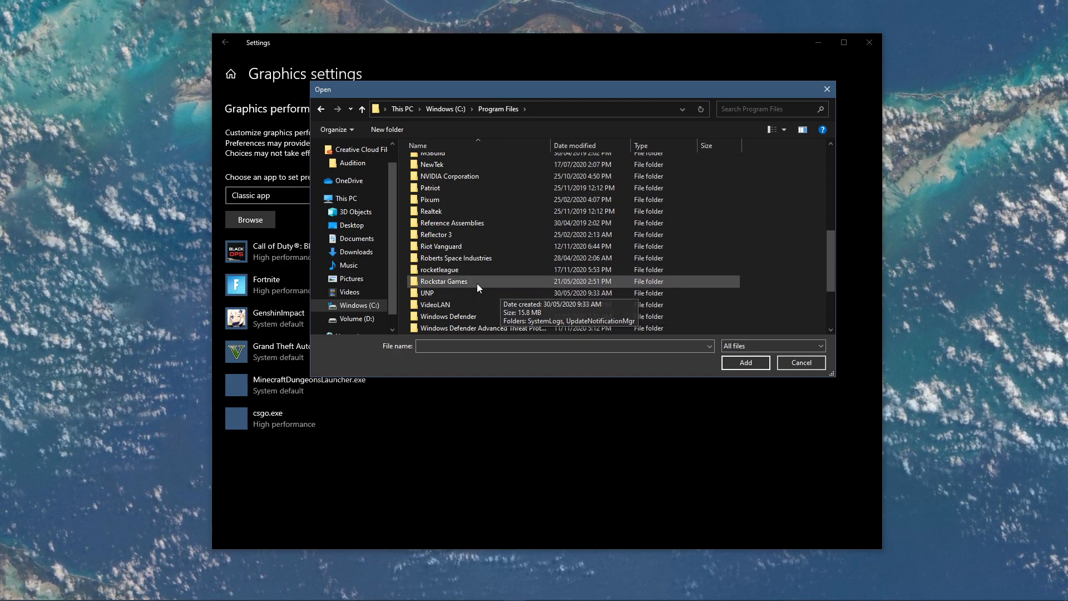
double_click(468, 270)
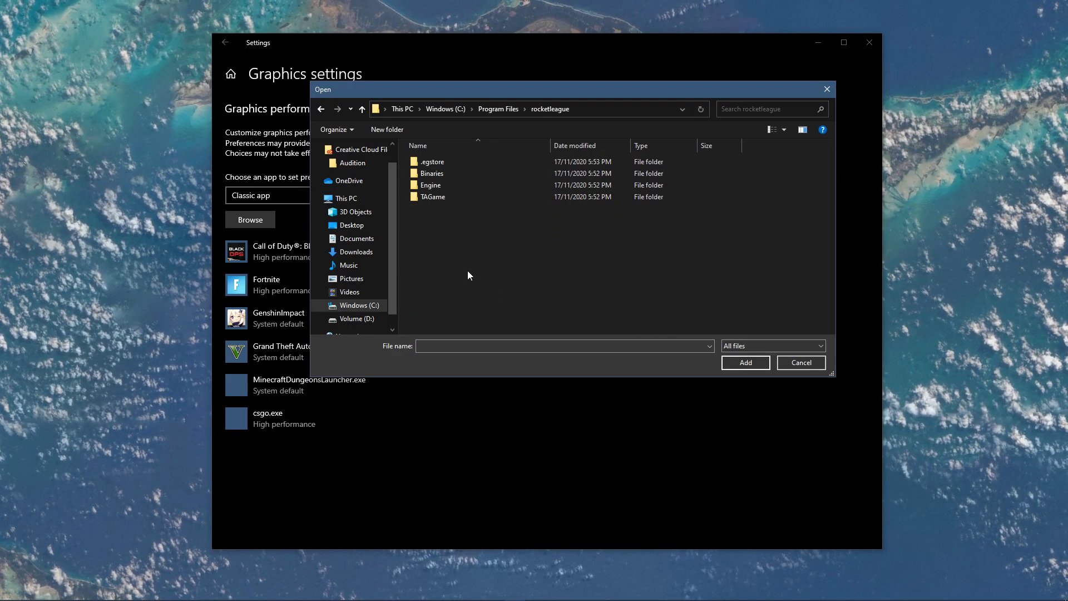
double_click(435, 170)
double_click(436, 162)
left_click(435, 161)
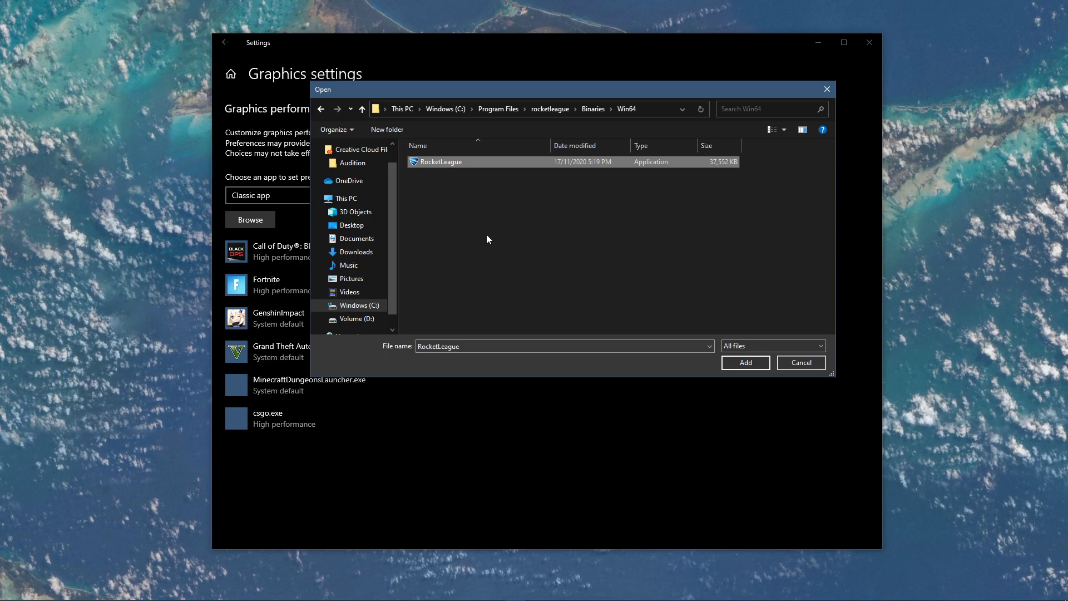
Add Rocket League to the app list and save its graphics preference as High performance
left_click(731, 362)
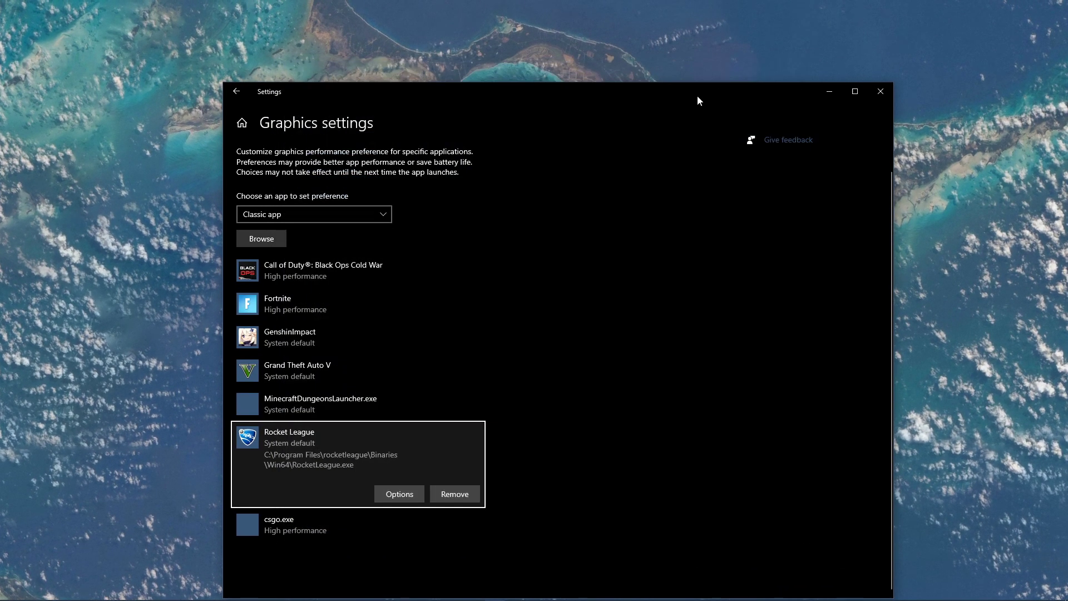
left_click(403, 448)
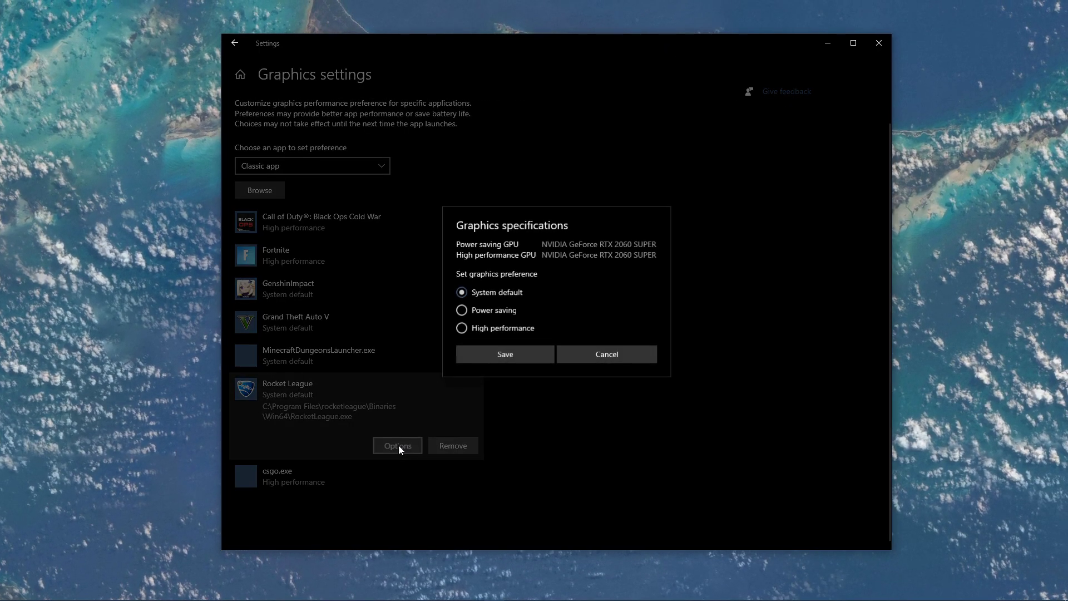
left_click(484, 356)
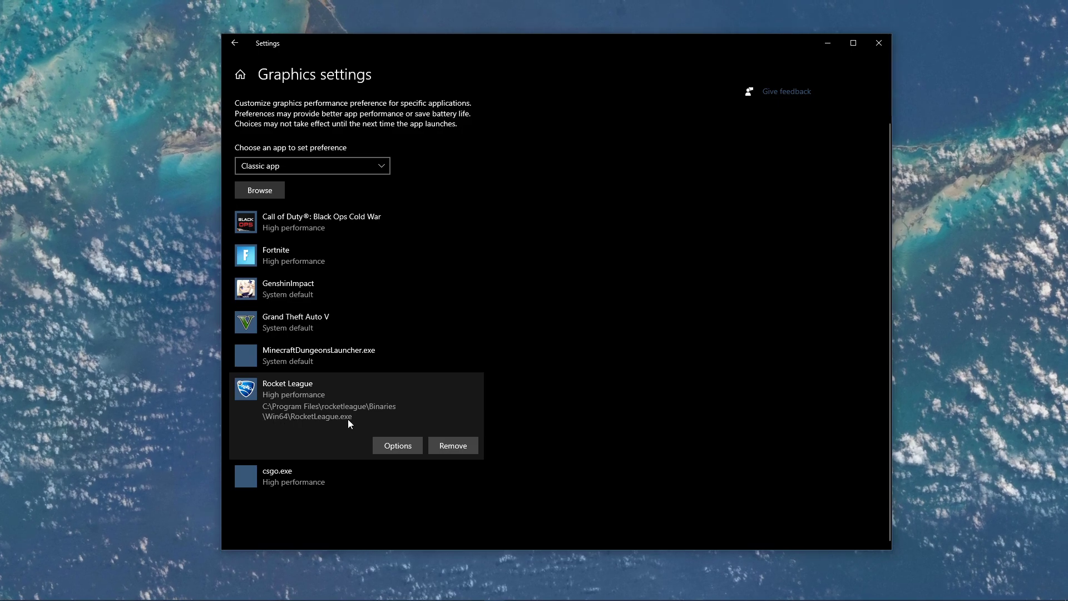